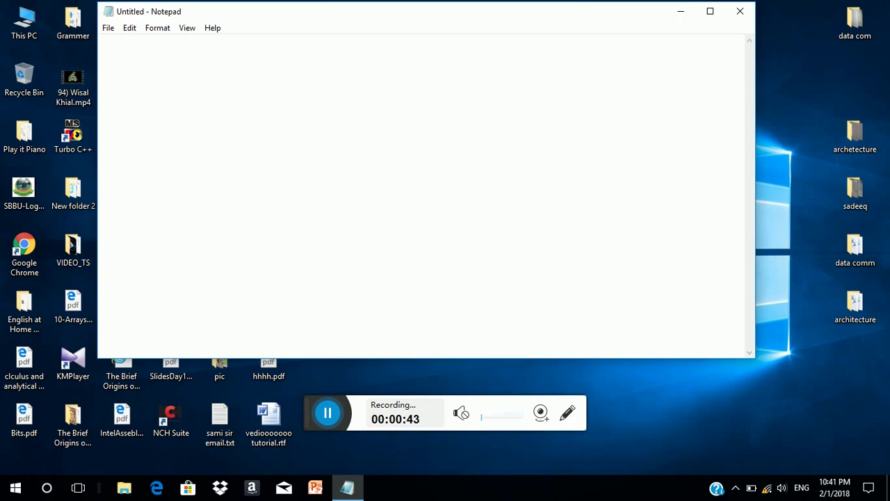
# Step: Write the heading "How to find or hack or see wifi password" in the blank note, followed by a row of dots and question marks
pyautogui.write('h')
pyautogui.press('BackSpace')
pyautogui.write('How to find or')
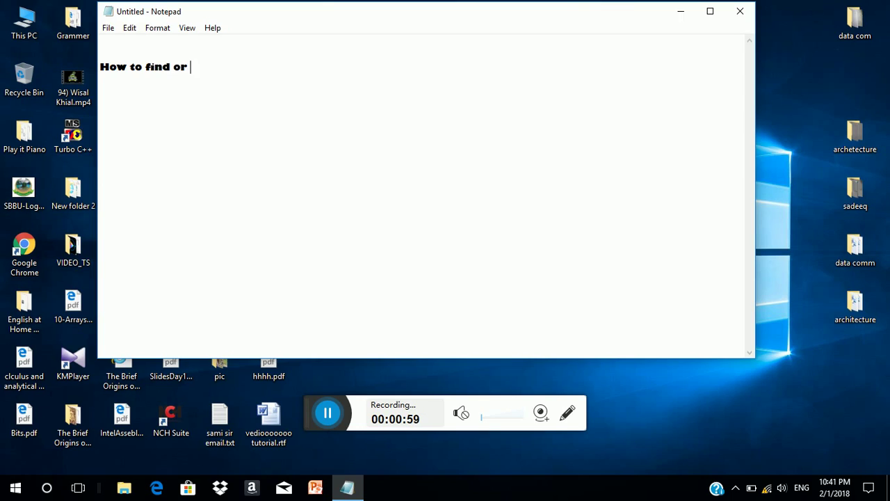
pyautogui.write('hack or')
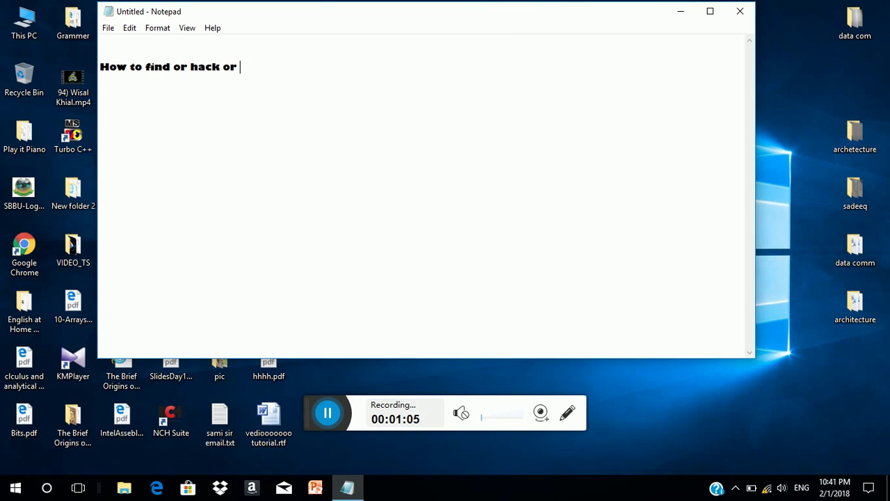
pyautogui.write(' see')
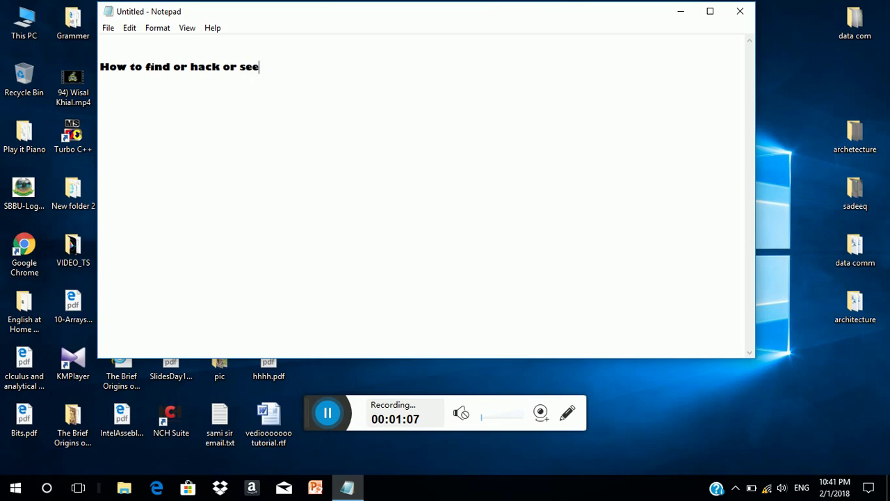
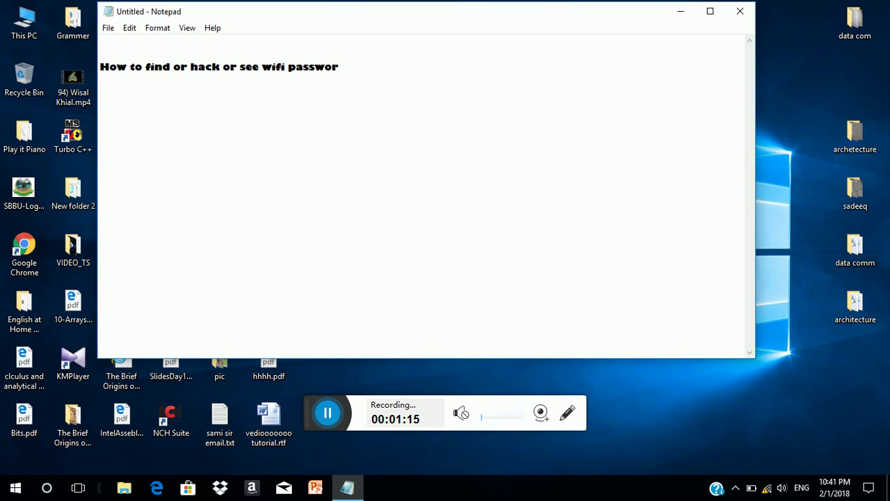
pyautogui.write('d')
pyautogui.write(' ...................................')
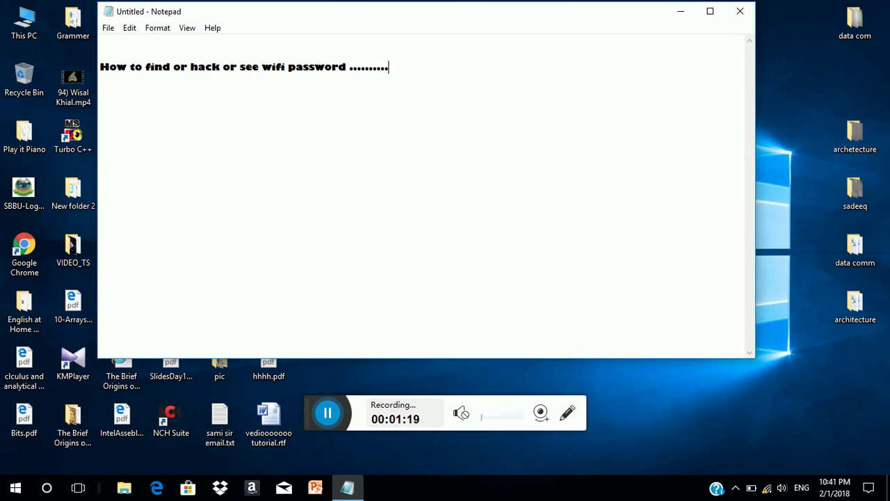
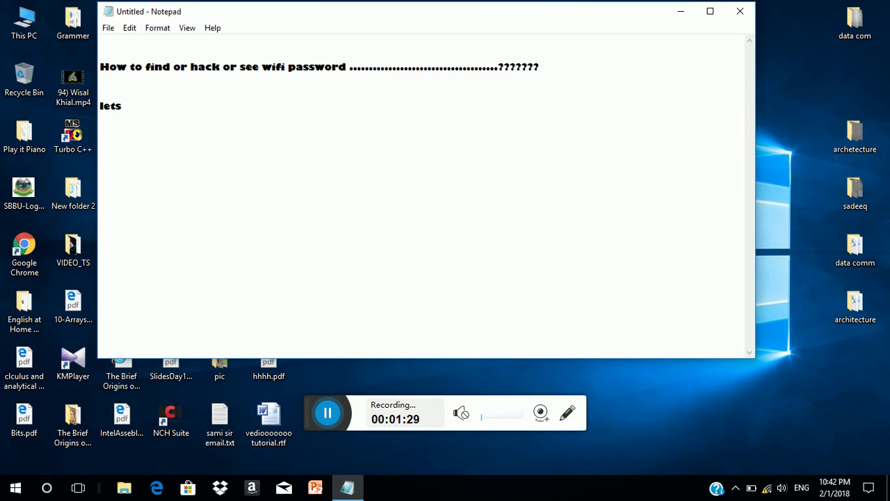
# Step: Complete the second line as "lets go to start" followed by a row of dots
pyautogui.write('go to start')
pyautogui.write('.')
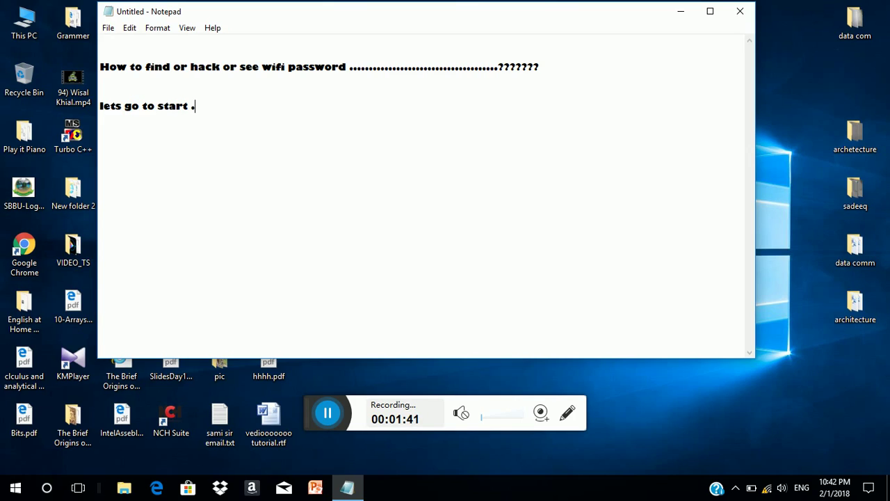
pyautogui.write('.....................................')
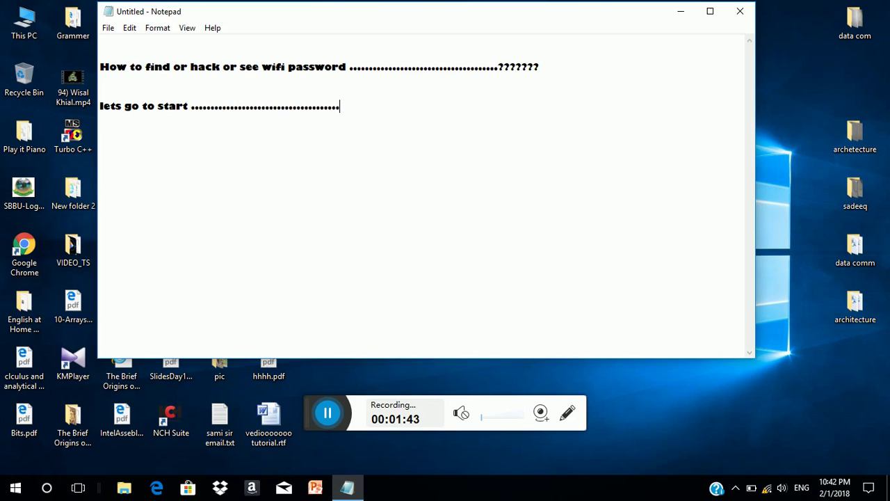
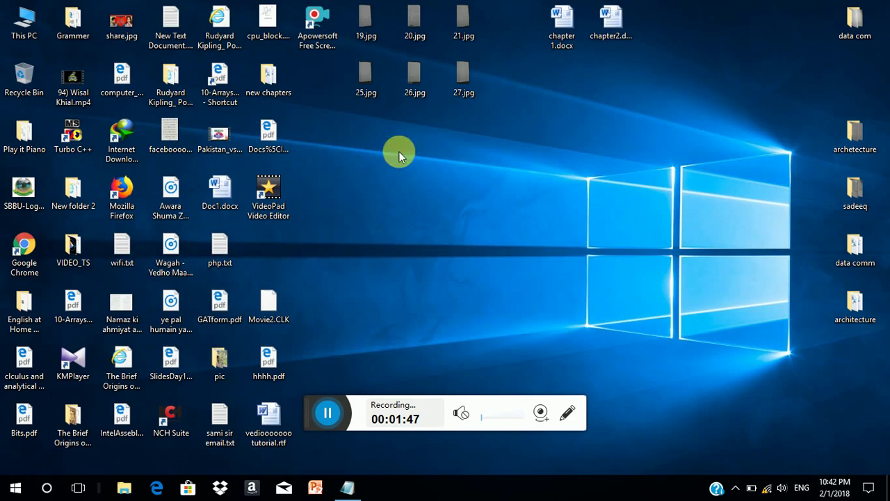
# Step: Switch to Windows Settings and open the Wi-Fi page of Network & Internet
pyautogui.click(17, 489)
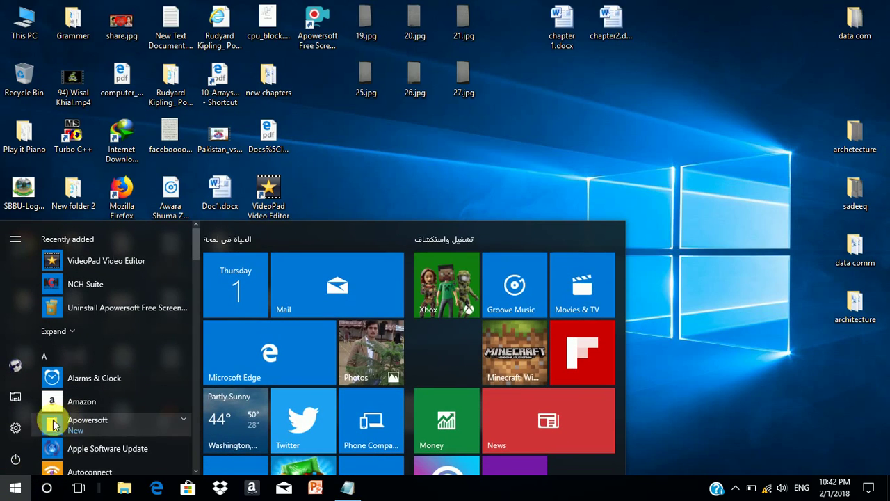
pyautogui.click(15, 428)
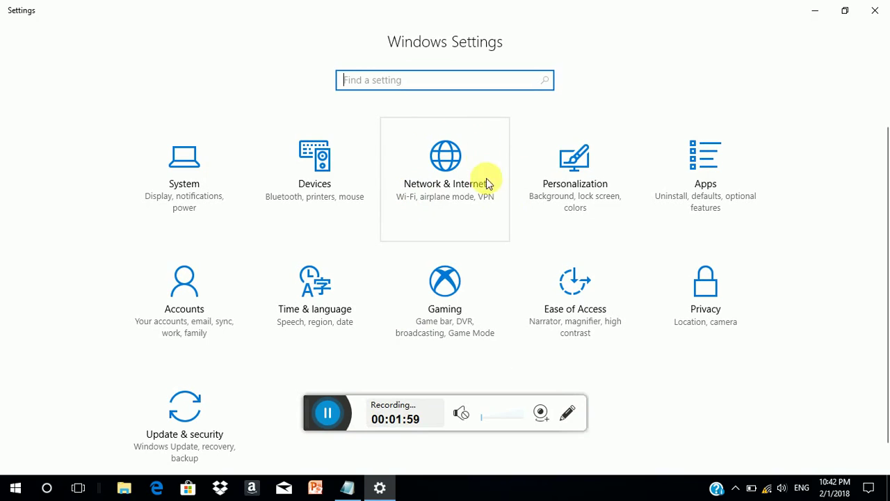
pyautogui.click(446, 167)
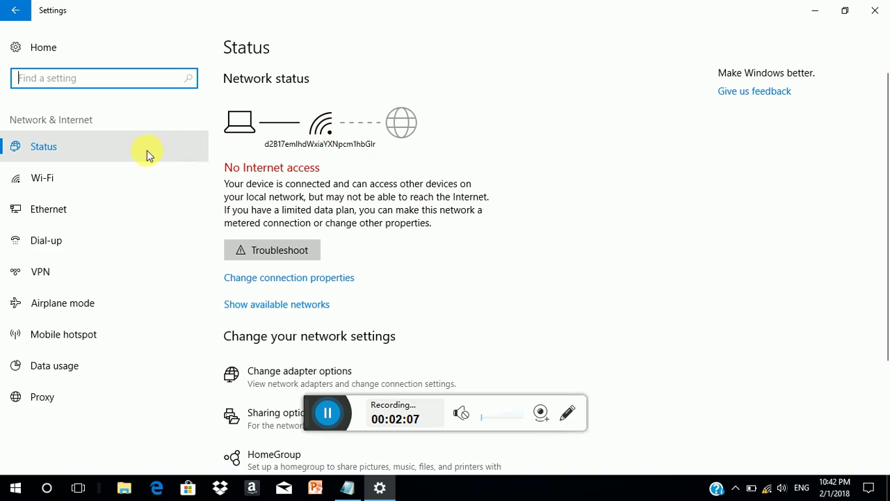
pyautogui.click(55, 183)
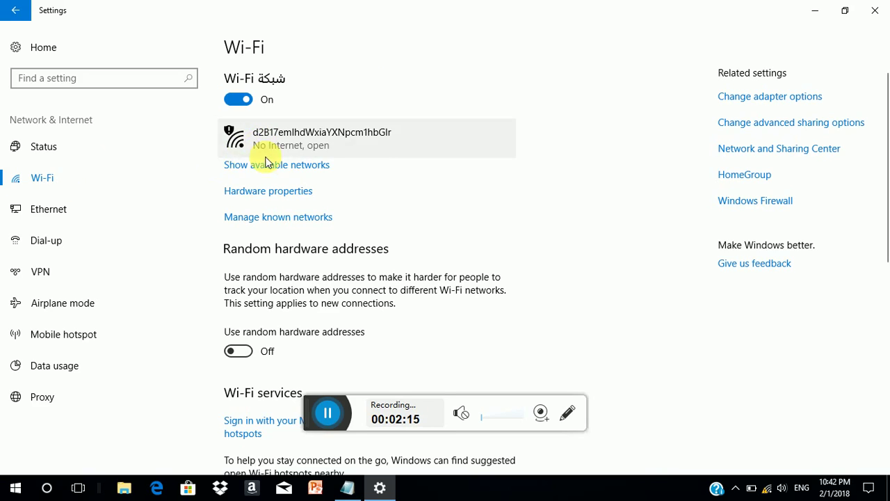
# Step: Open the network adapter options and display the Wi-Fi adapter's status
pyautogui.click(297, 165)
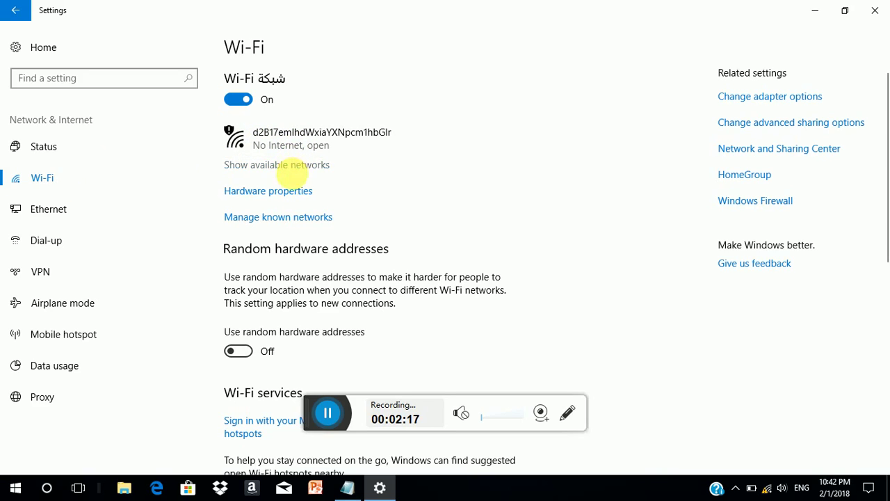
pyautogui.click(754, 123)
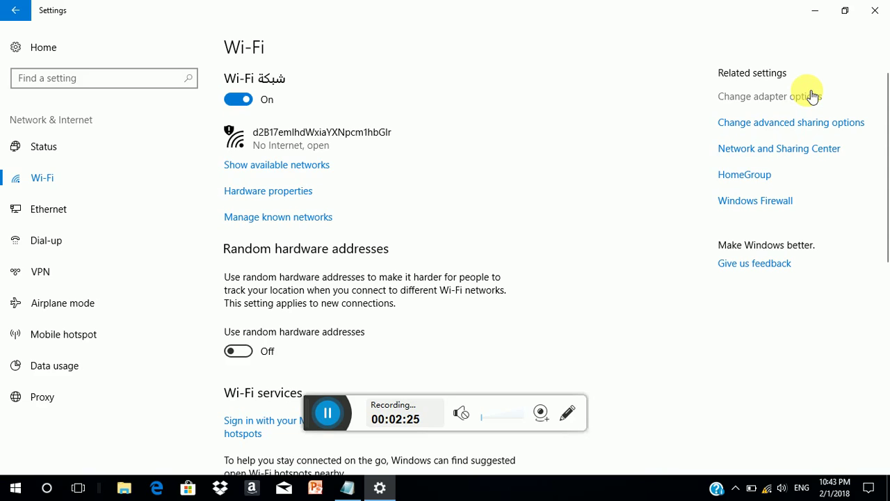
pyautogui.click(761, 97)
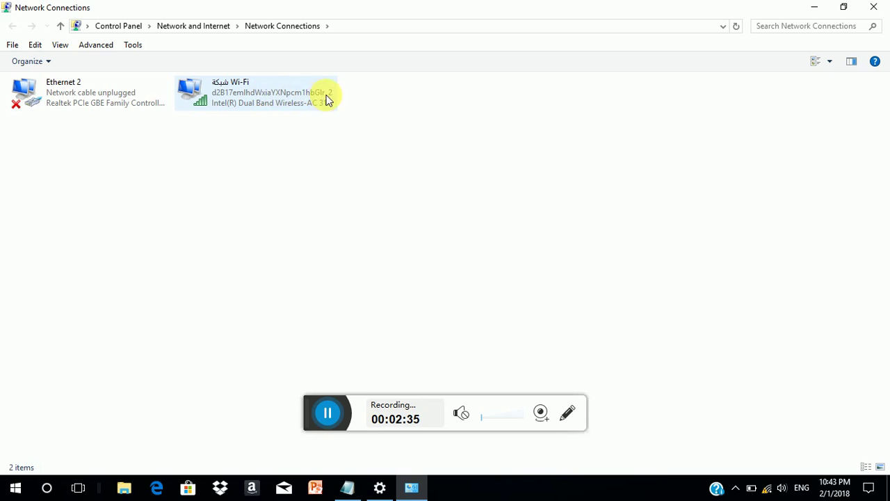
pyautogui.click(224, 103)
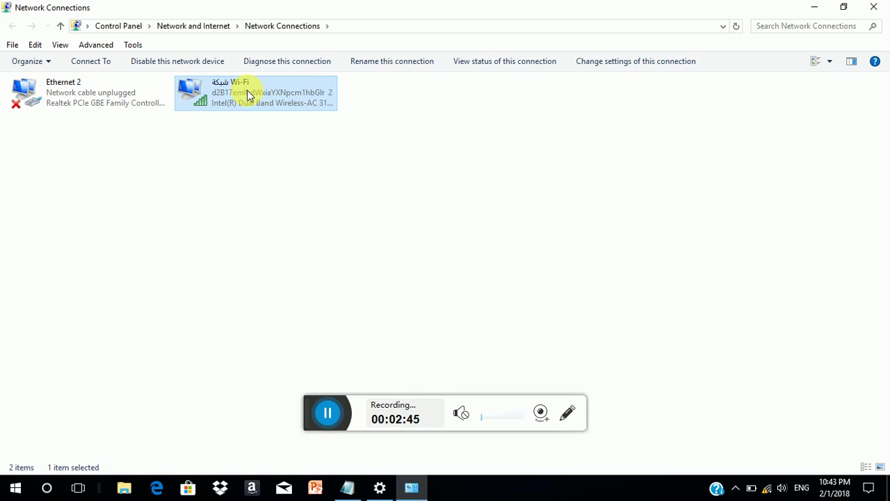
pyautogui.doubleClick(248, 95)
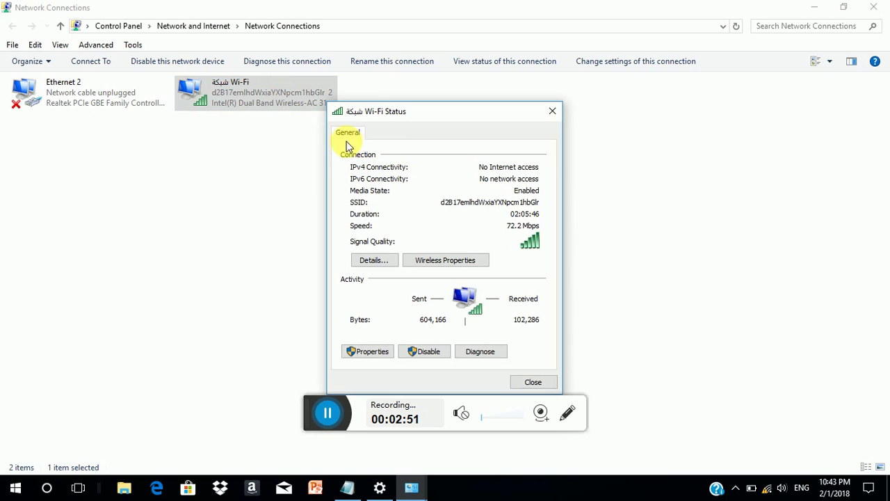
# Step: View the Wi-Fi adapter's networking and sharing properties, and close them
pyautogui.click(370, 352)
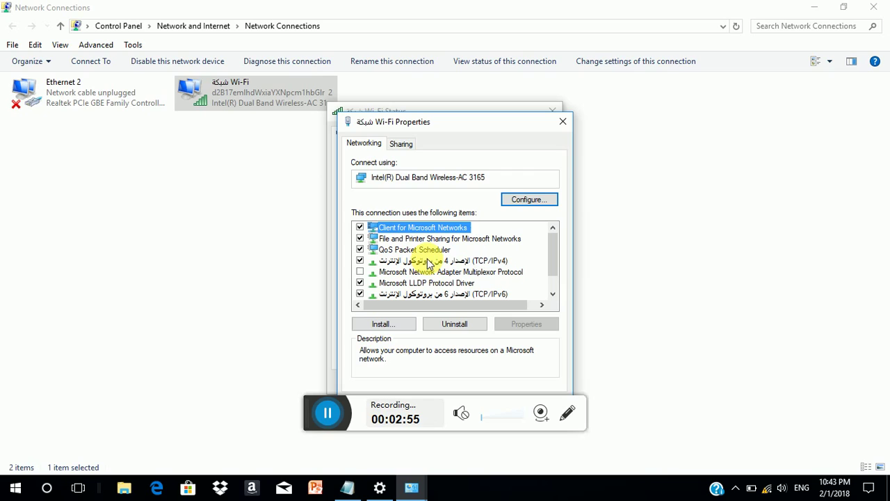
pyautogui.click(401, 143)
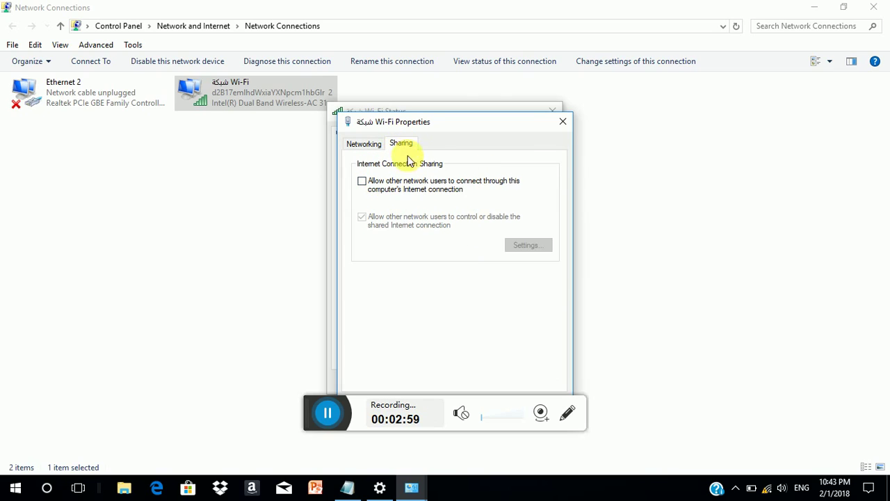
pyautogui.click(564, 124)
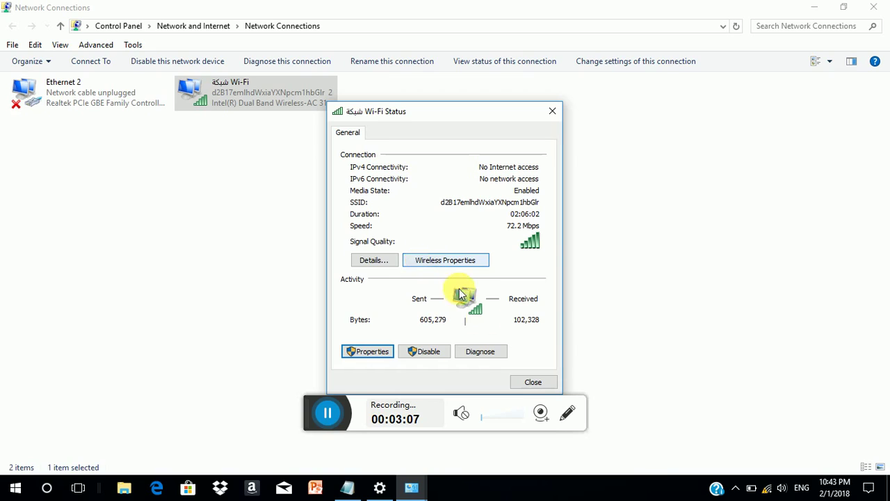
# Step: Circle the Wireless Properties option with a freehand red brush stroke, and clear the annotation
pyautogui.click(567, 412)
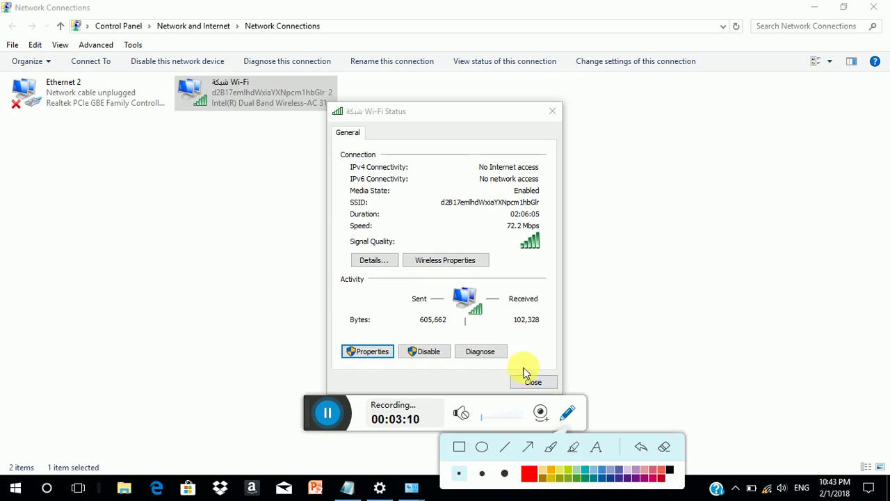
pyautogui.click(551, 447)
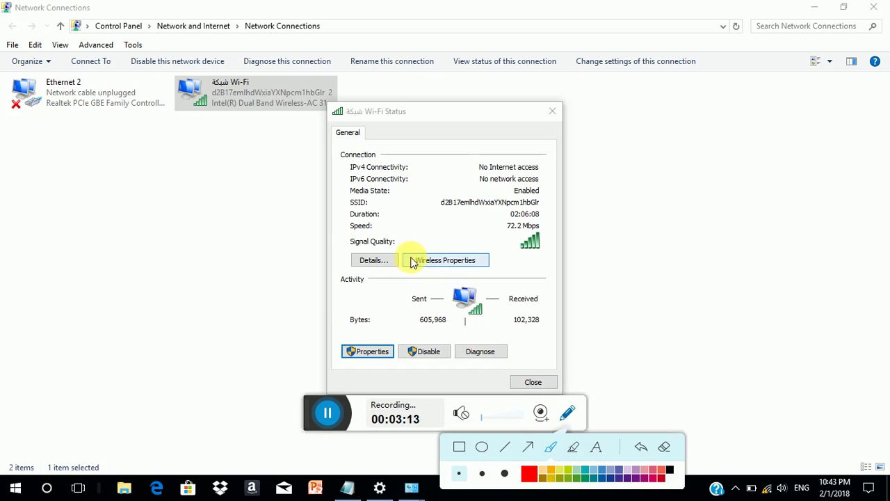
pyautogui.moveTo(407, 245)
pyautogui.mouseDown()
pyautogui.moveTo(453, 240)
pyautogui.moveTo(518, 273)
pyautogui.moveTo(423, 278)
pyautogui.moveTo(397, 250)
pyautogui.moveTo(410, 243)
pyautogui.mouseUp()
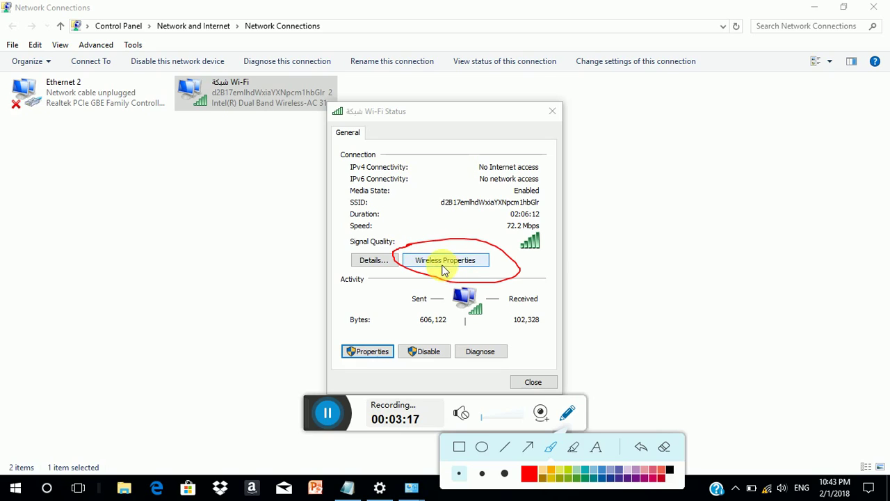
pyautogui.click(568, 416)
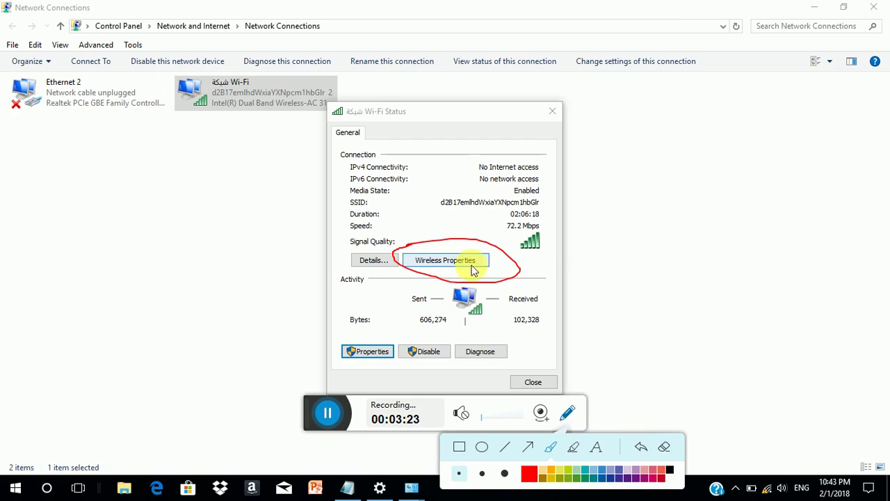
pyautogui.click(664, 446)
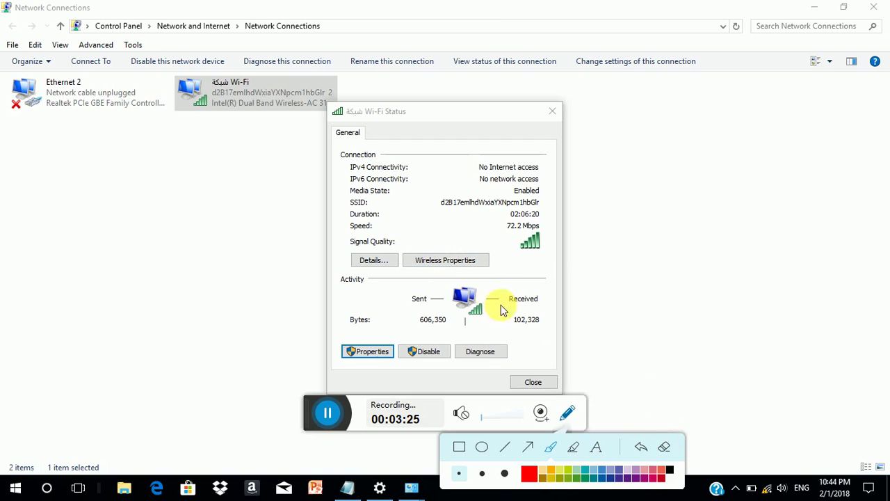
pyautogui.click(567, 412)
# Step: View the connected wireless network's security type and encryption type in its wireless properties
pyautogui.click(448, 262)
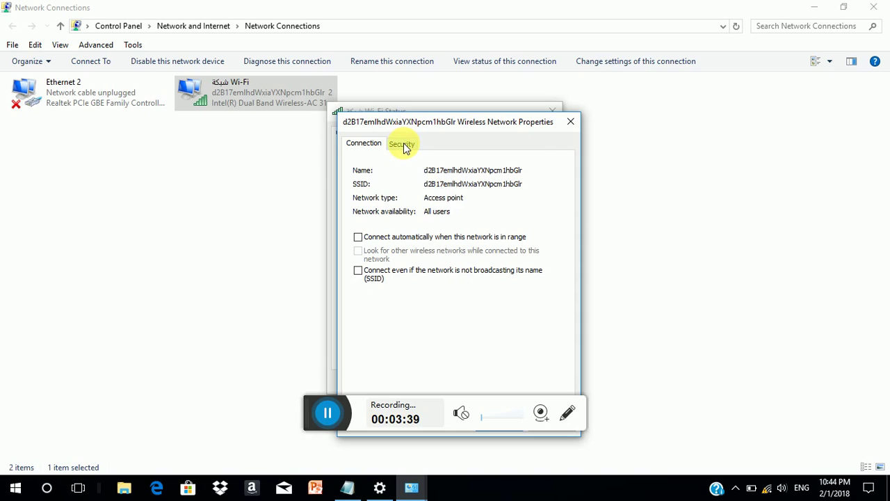
pyautogui.click(404, 144)
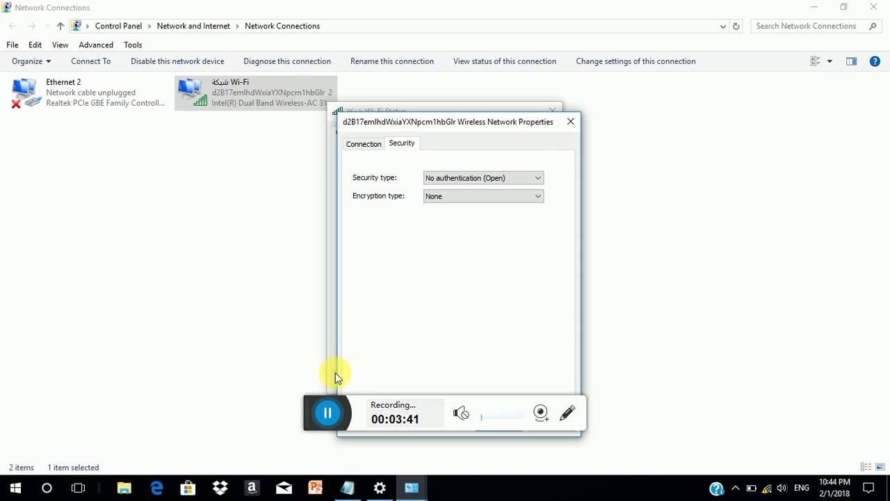
pyautogui.click(333, 399)
pyautogui.click(323, 412)
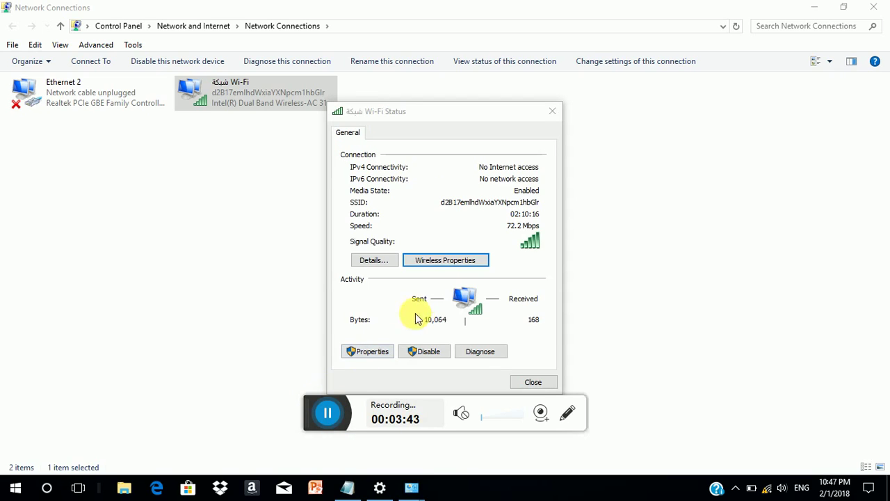
pyautogui.click(446, 260)
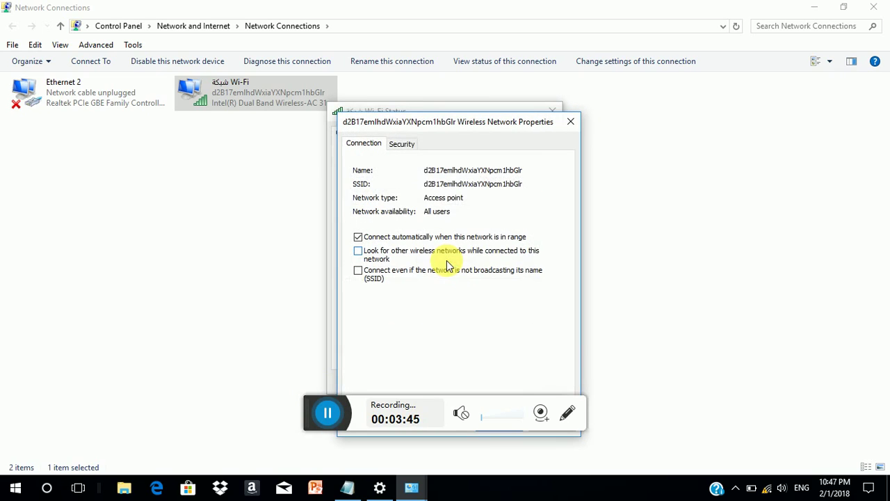
pyautogui.click(403, 145)
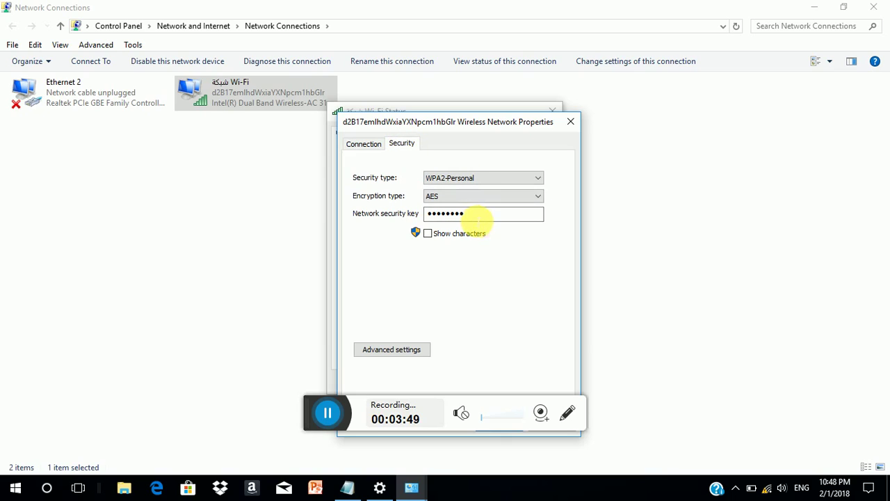
pyautogui.click(479, 215)
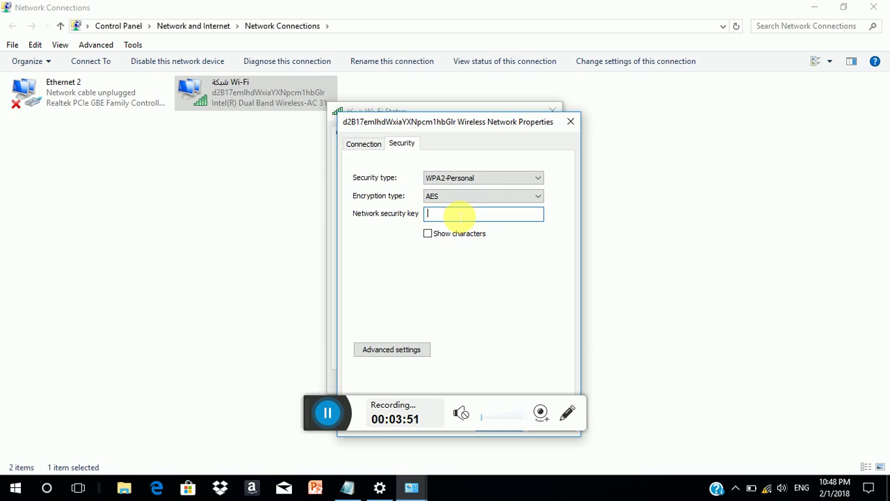
pyautogui.click(570, 121)
pyautogui.press('Escape')
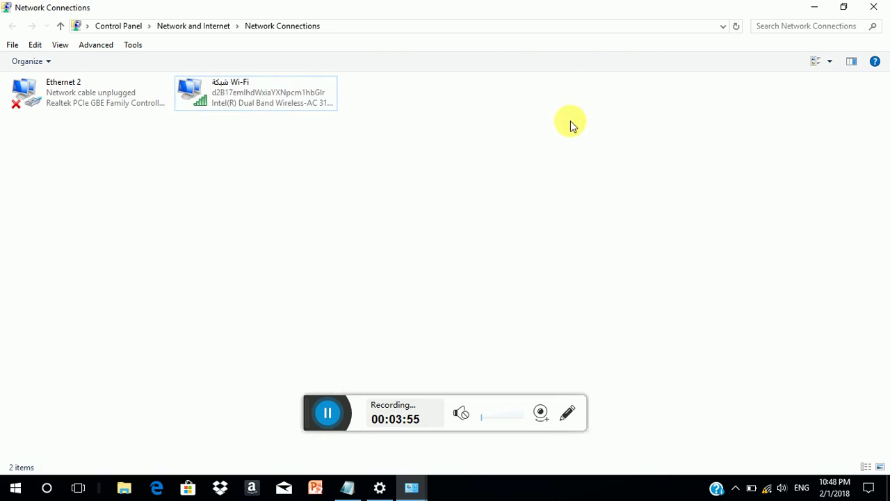
# Step: Open the Wi-Fi adapter's status and display the connected network's wireless security settings
pyautogui.doubleClick(272, 94)
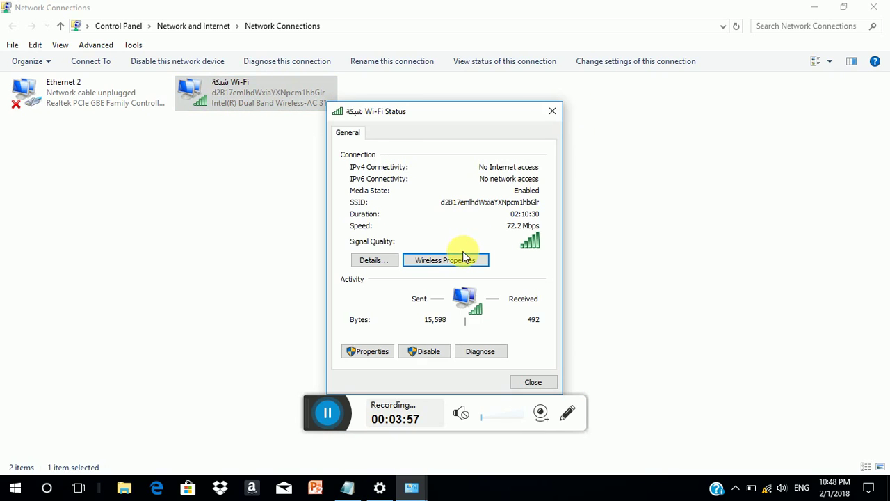
pyautogui.click(465, 262)
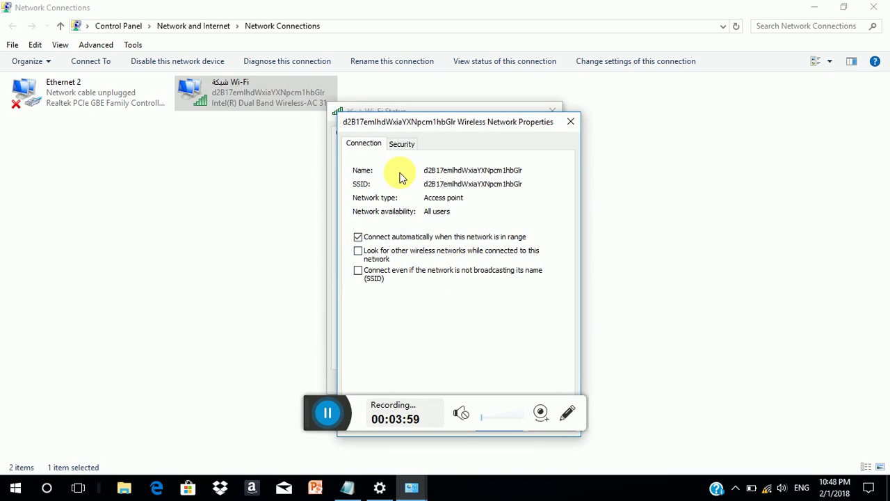
pyautogui.click(403, 148)
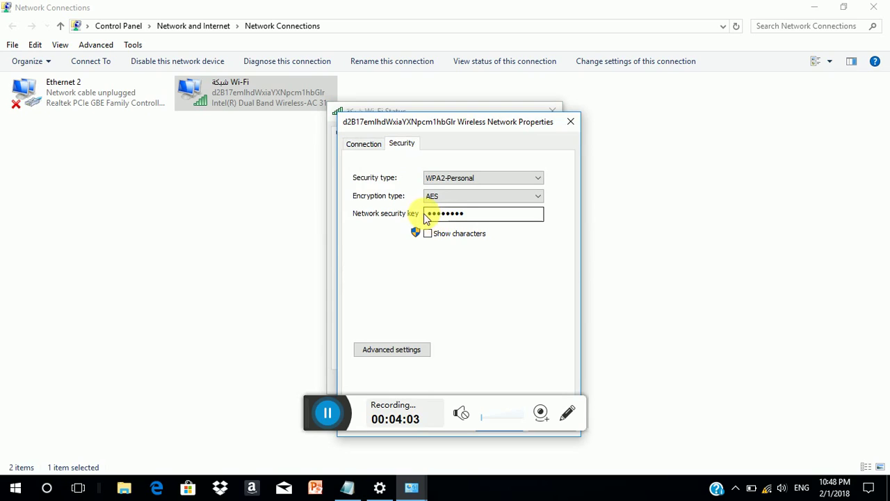
pyautogui.press('BackSpace')
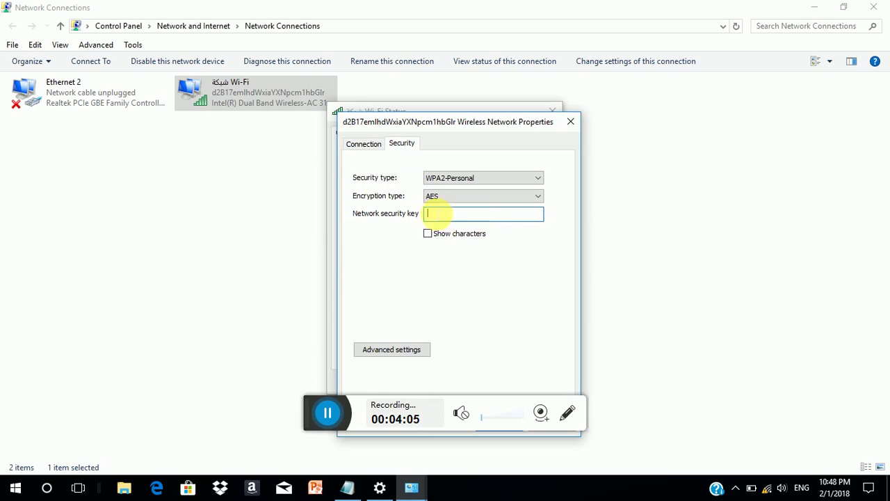
pyautogui.click(372, 144)
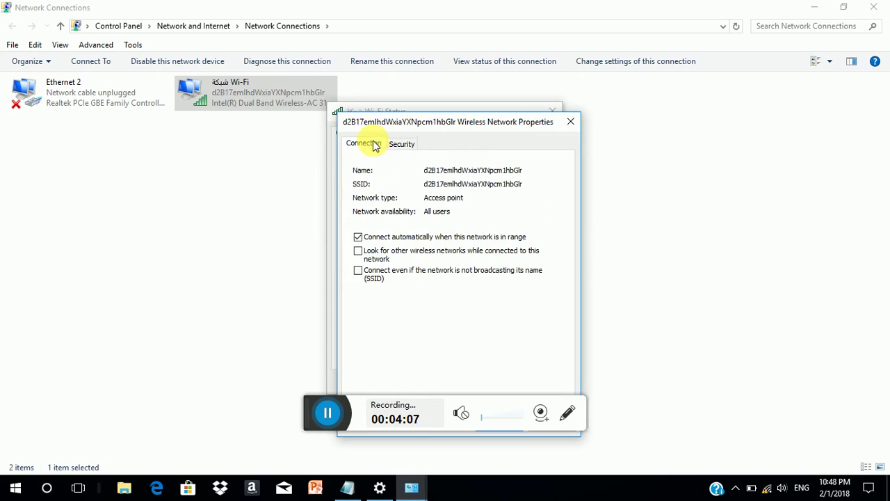
pyautogui.click(400, 143)
pyautogui.click(576, 124)
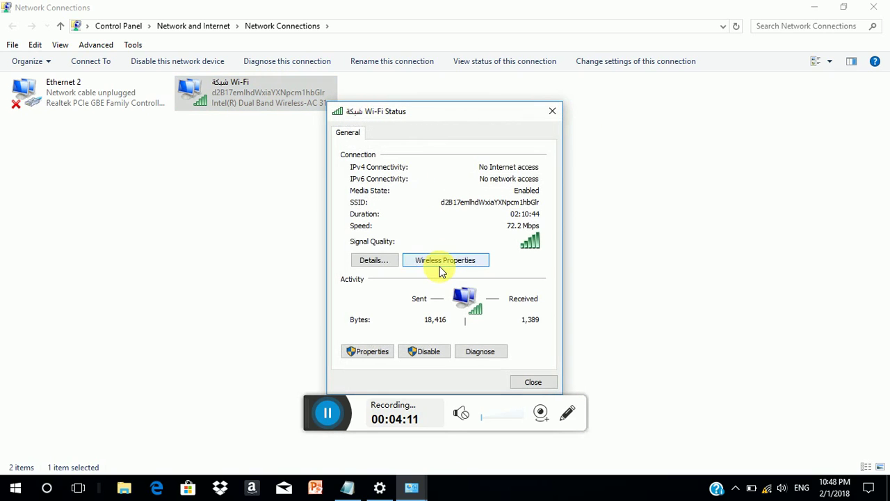
# Step: Reopen the wireless network's security properties and show the characters of the network security key
pyautogui.click(440, 265)
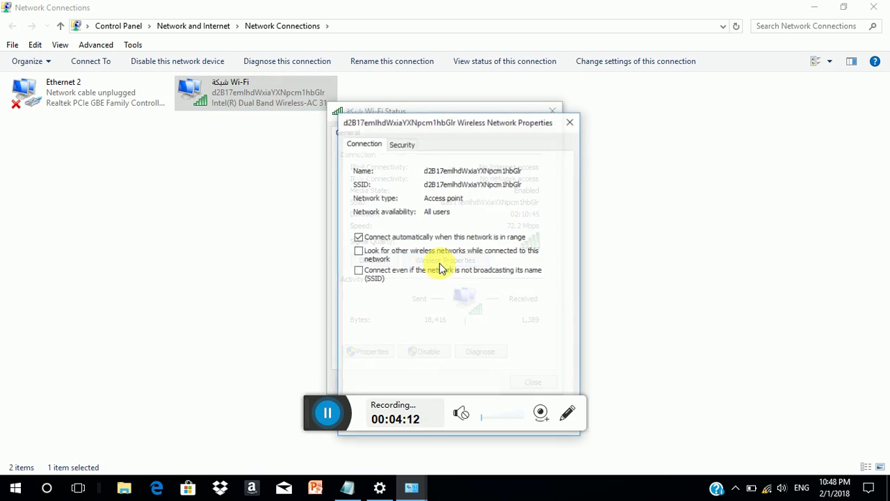
pyautogui.click(404, 147)
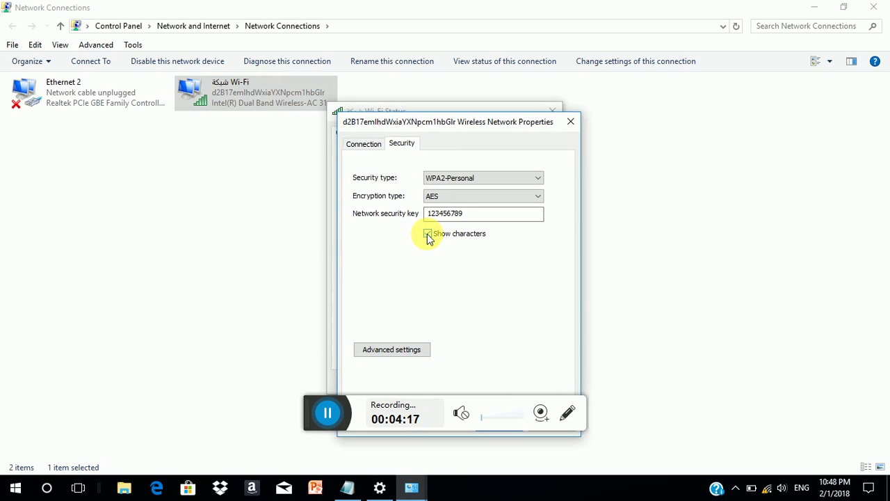
# Step: Circle the network security key and the Show characters option with a freehand red brush stroke
pyautogui.click(569, 421)
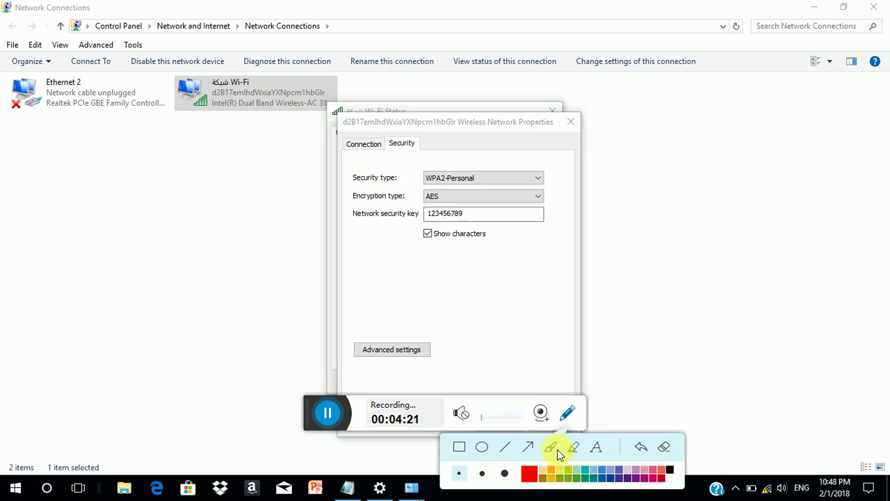
pyautogui.click(551, 448)
pyautogui.moveTo(420, 209)
pyautogui.mouseDown()
pyautogui.moveTo(424, 198)
pyautogui.moveTo(491, 201)
pyautogui.moveTo(453, 239)
pyautogui.moveTo(397, 217)
pyautogui.moveTo(424, 200)
pyautogui.mouseUp()
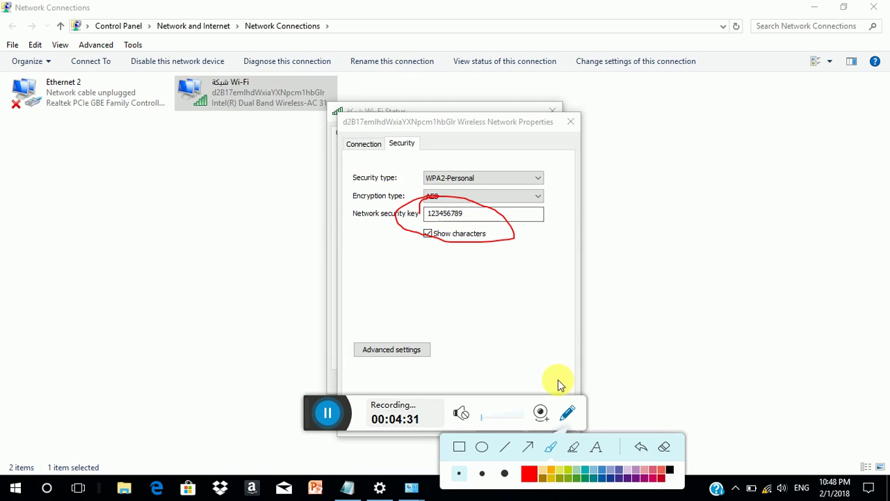
pyautogui.click(552, 446)
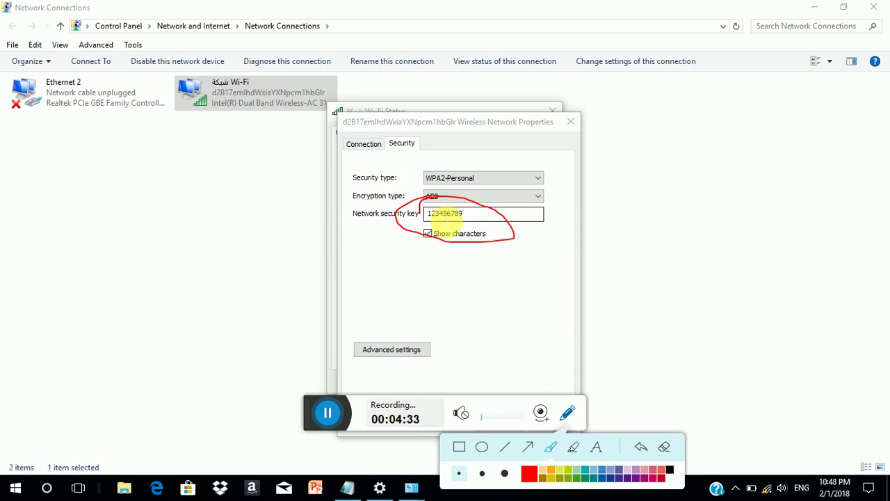